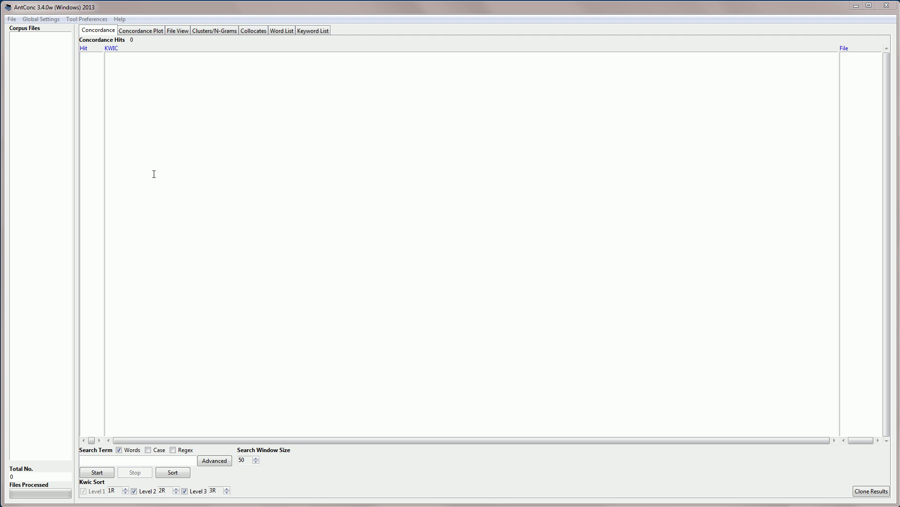
Step: Load BROWN_A.txt, BROWN_B.txt and BROWN_C.txt together through File > Open File(s)
{"action": "left_click", "coordinate": [12, 19]}
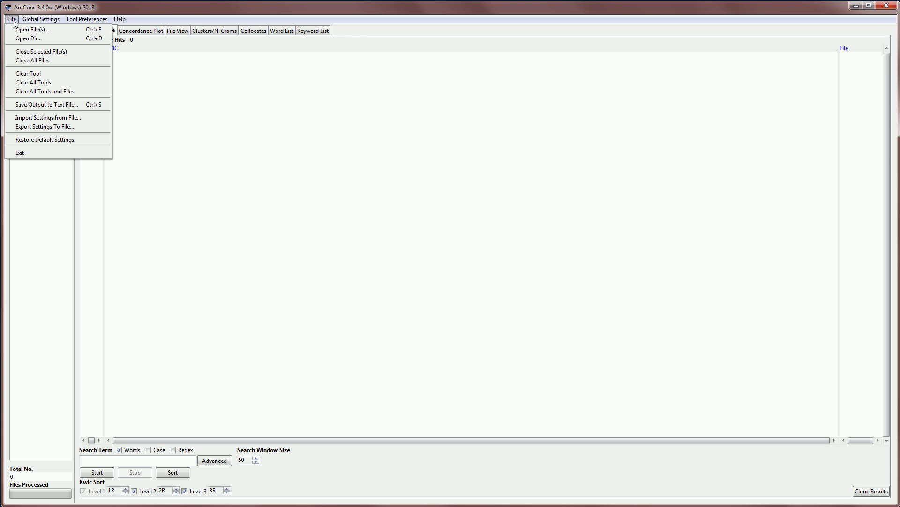
{"action": "left_click", "coordinate": [26, 30]}
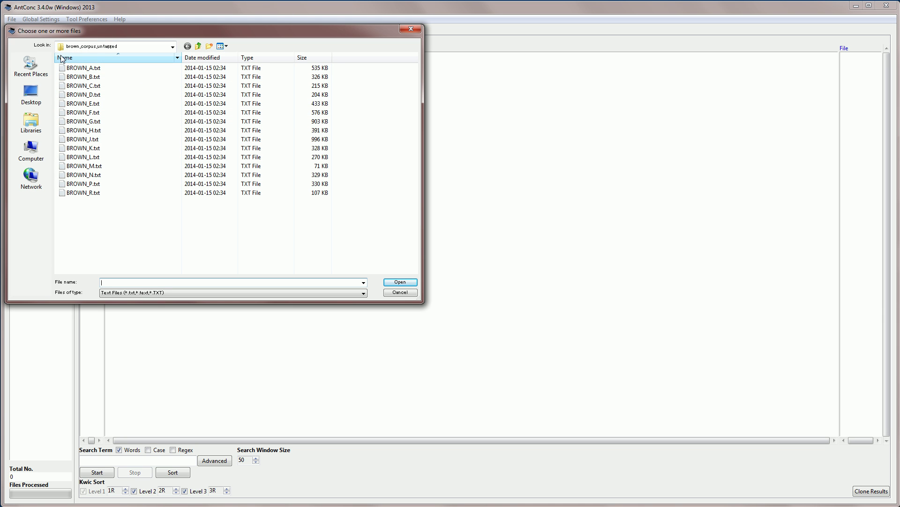
{"action": "left_click", "coordinate": [85, 69]}
{"action": "left_click", "coordinate": [81, 78], "text": "shift"}
{"action": "left_click", "coordinate": [82, 87], "text": "shift"}
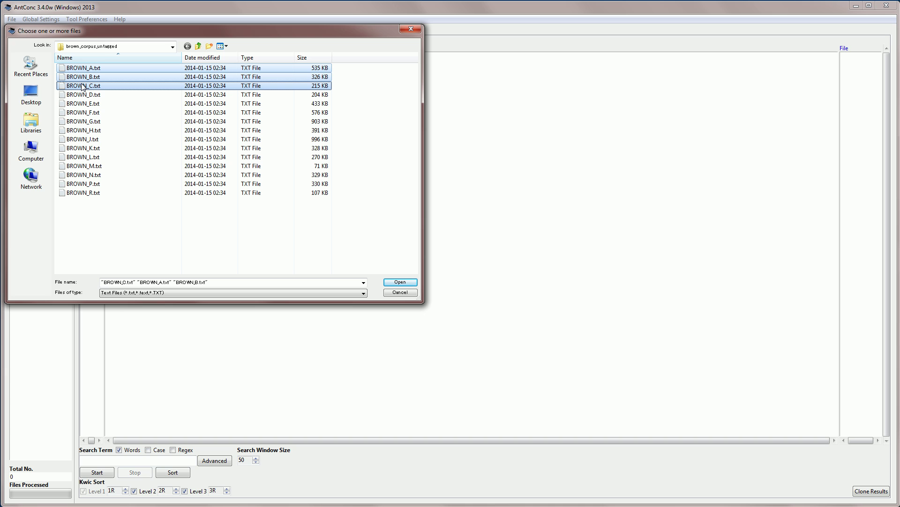
{"action": "left_click", "coordinate": [399, 282]}
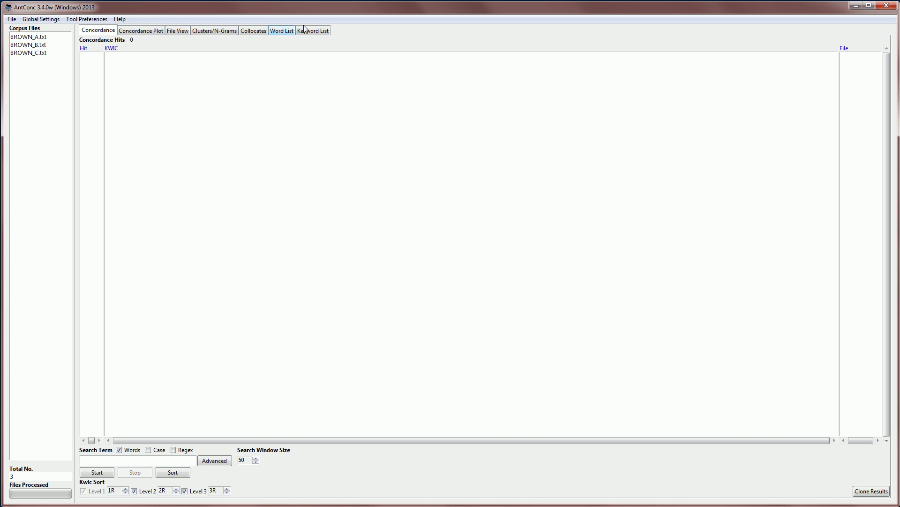
Step: Switch to the Keyword List tool, which shows empty Rank, Freq, Keyness and Keyword columns
{"action": "left_click", "coordinate": [316, 31]}
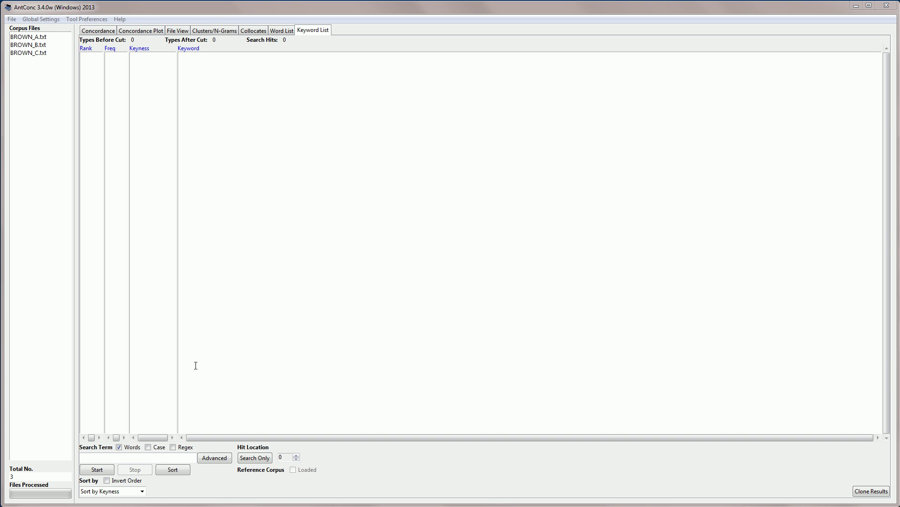
{"action": "left_click", "coordinate": [102, 469]}
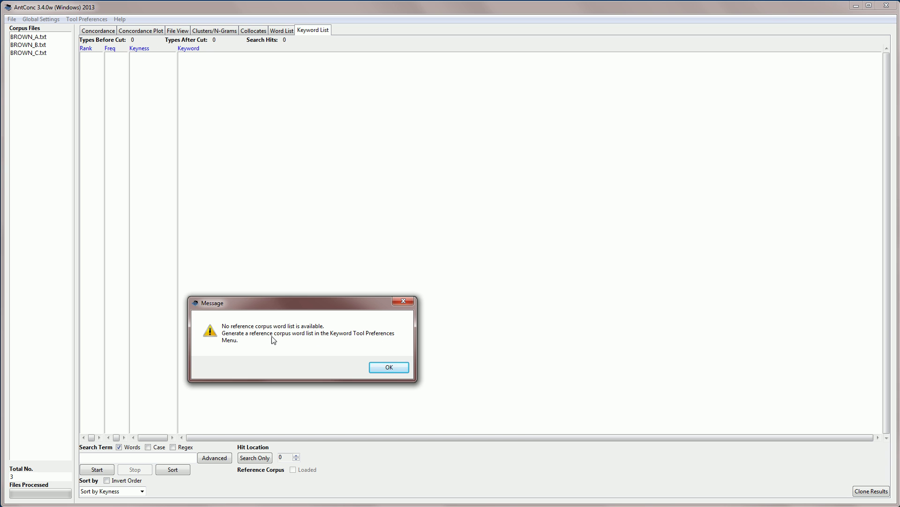
{"action": "left_click", "coordinate": [390, 368]}
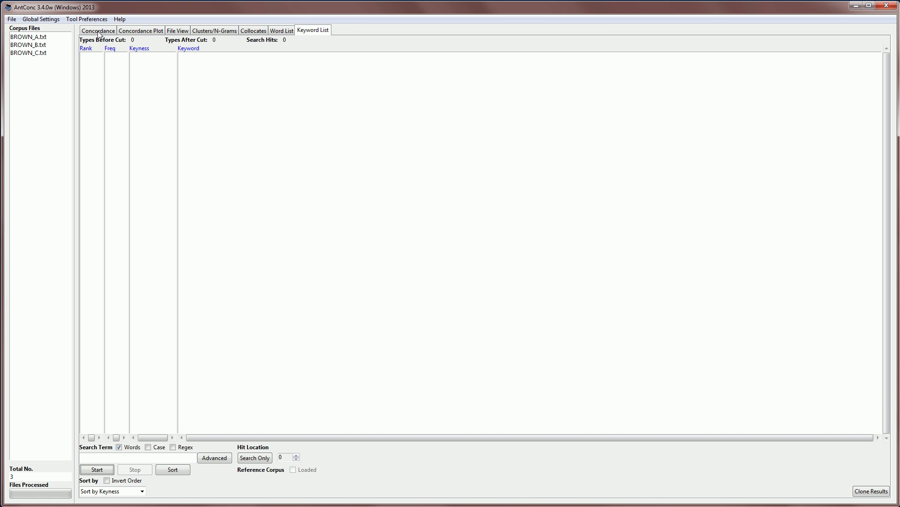
Step: Show the Keyword List preferences: Log-Likelihood keyness, All Values threshold, empty reference corpus list
{"action": "left_click", "coordinate": [87, 19]}
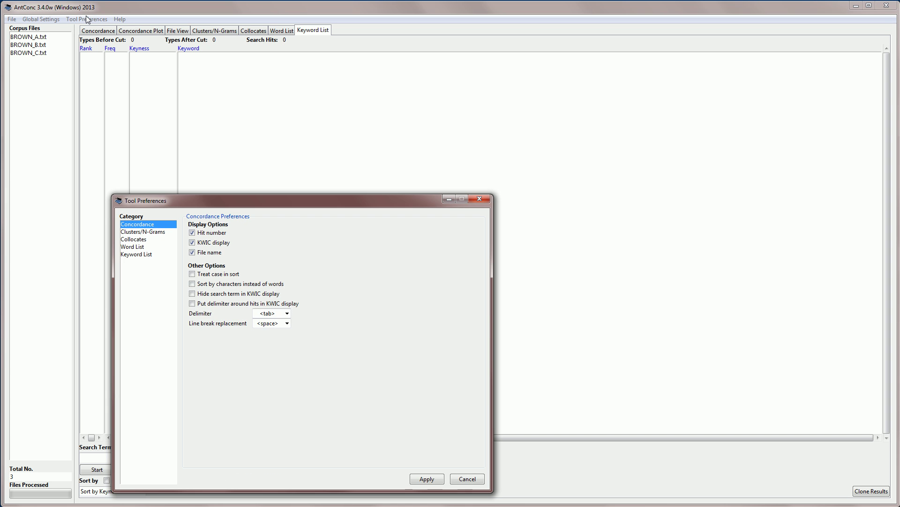
{"action": "left_click", "coordinate": [136, 255]}
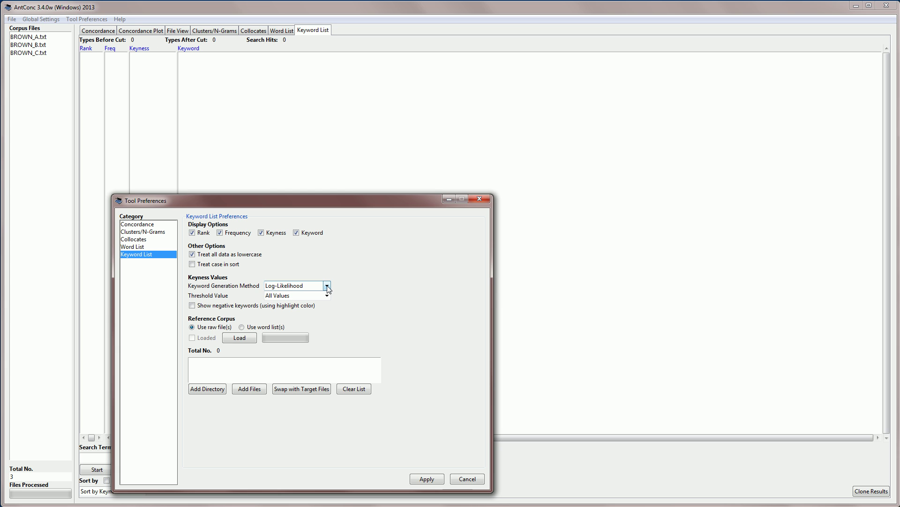
{"action": "left_click", "coordinate": [327, 286]}
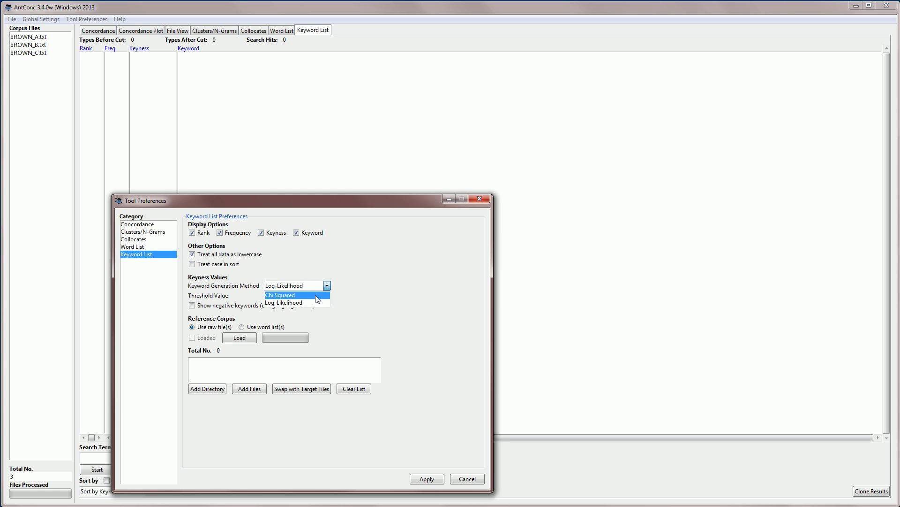
{"action": "left_click", "coordinate": [355, 288]}
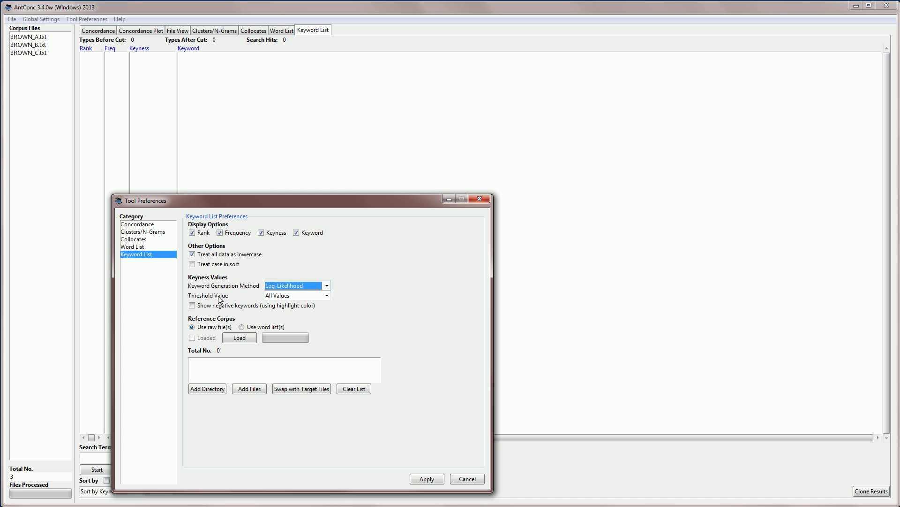
{"action": "left_click", "coordinate": [327, 296]}
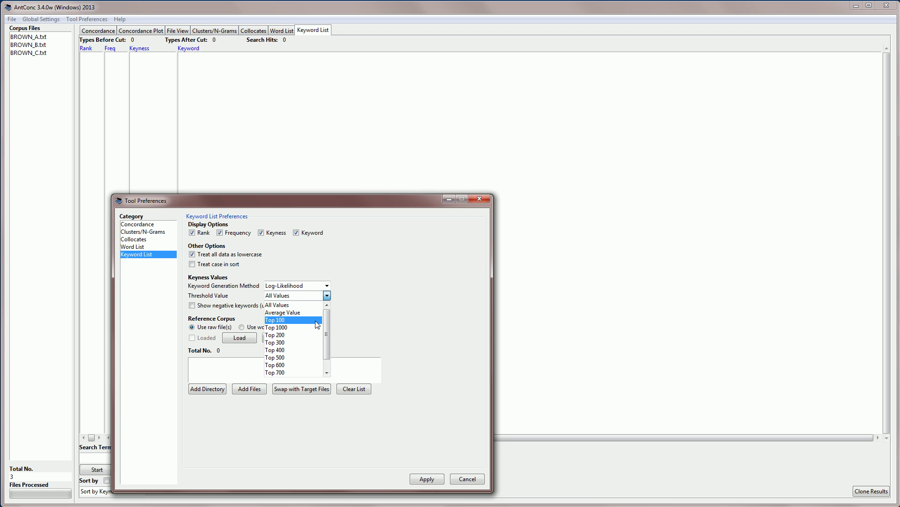
{"action": "left_click", "coordinate": [384, 308]}
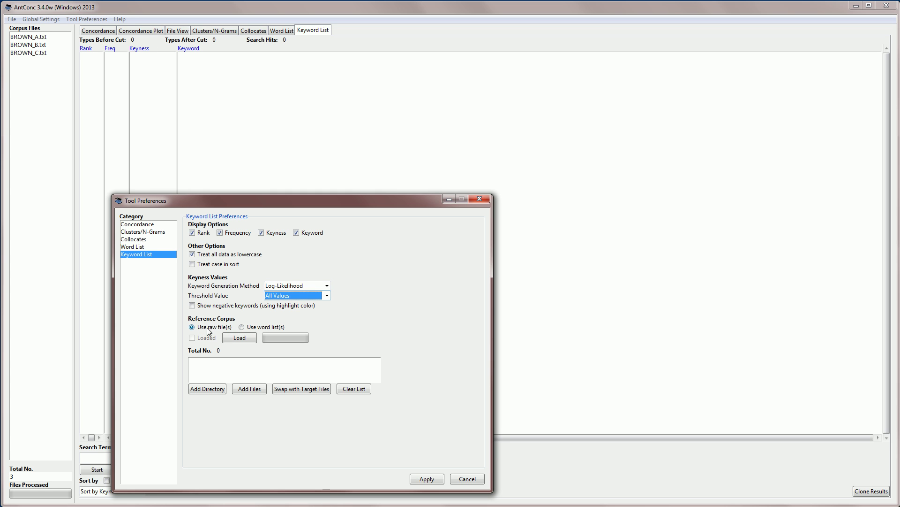
Step: Add all 15 Brown files, BROWN_A.txt through BROWN_R.txt, to the reference corpus list
{"action": "left_click", "coordinate": [250, 390]}
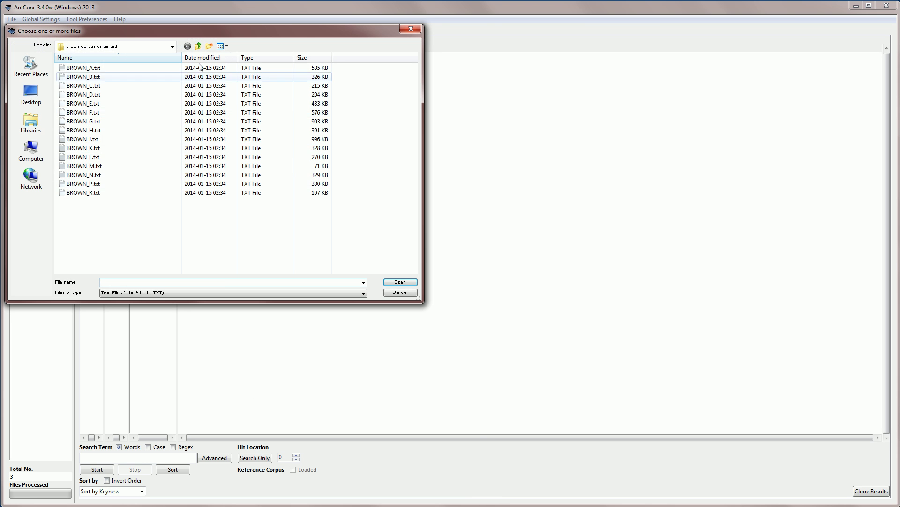
{"action": "left_click_drag", "start_coordinate": [199, 34], "coordinate": [402, 100]}
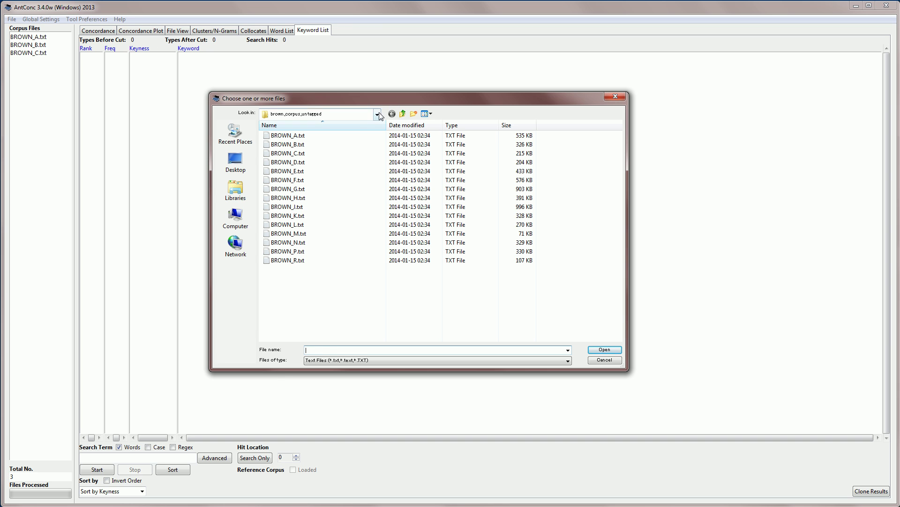
{"action": "left_click", "coordinate": [284, 135]}
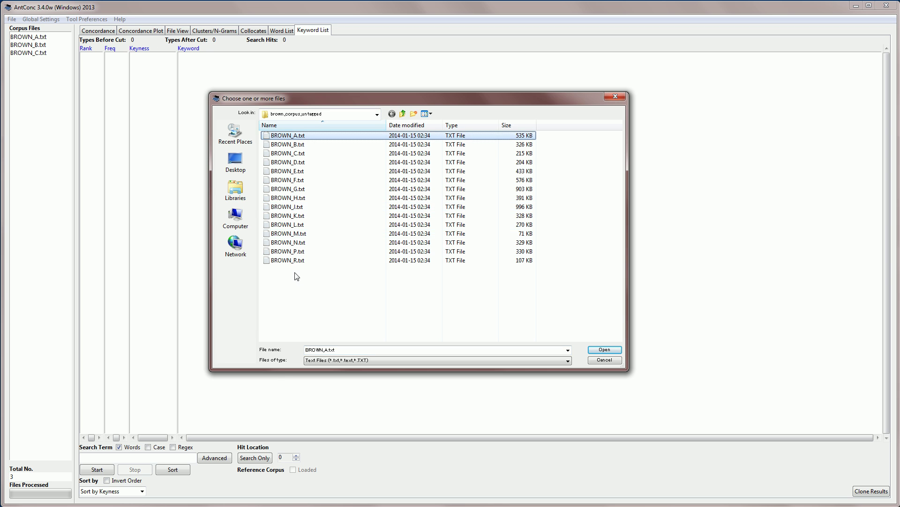
{"action": "left_click", "coordinate": [290, 260], "text": "shift"}
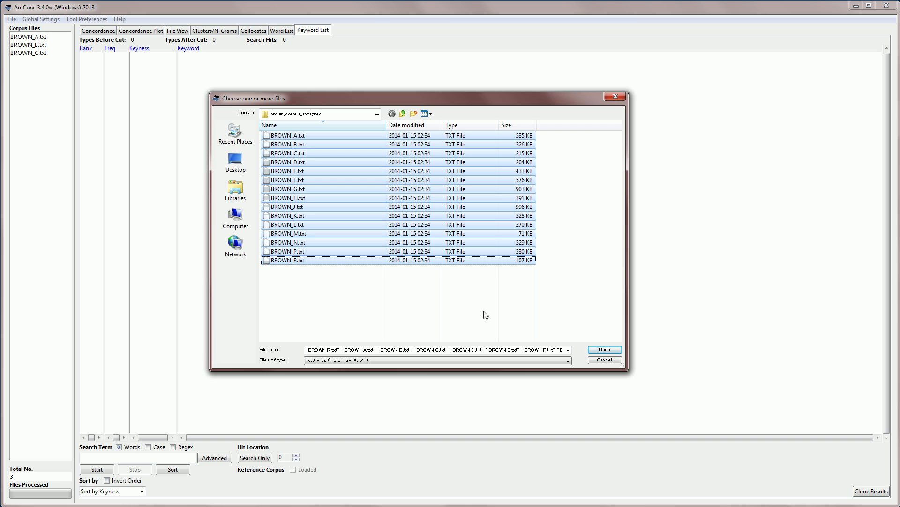
{"action": "left_click", "coordinate": [611, 351]}
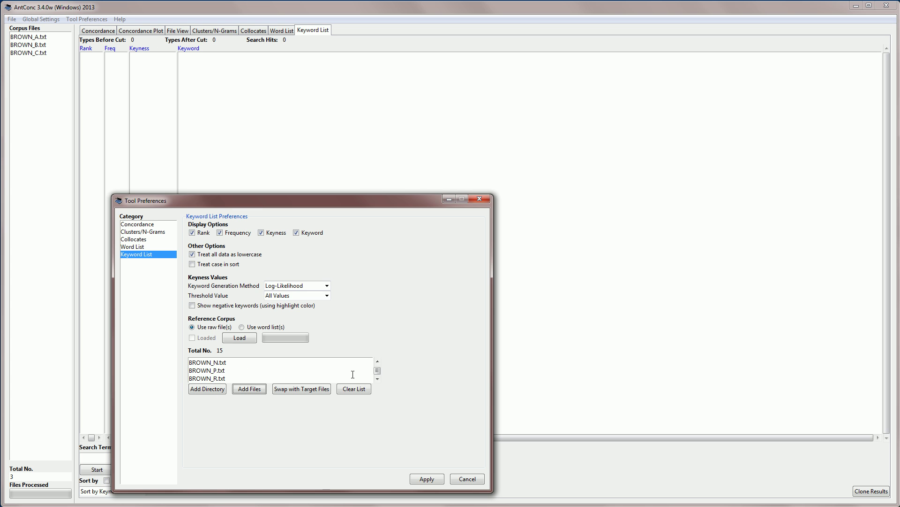
Step: Load the 15 reference corpus files and apply the keyword list preferences
{"action": "scroll", "coordinate": [378, 372], "scroll_direction": "up", "scroll_amount": 2}
{"action": "scroll", "coordinate": [378, 372], "scroll_direction": "down", "scroll_amount": 2}
{"action": "left_click", "coordinate": [238, 339]}
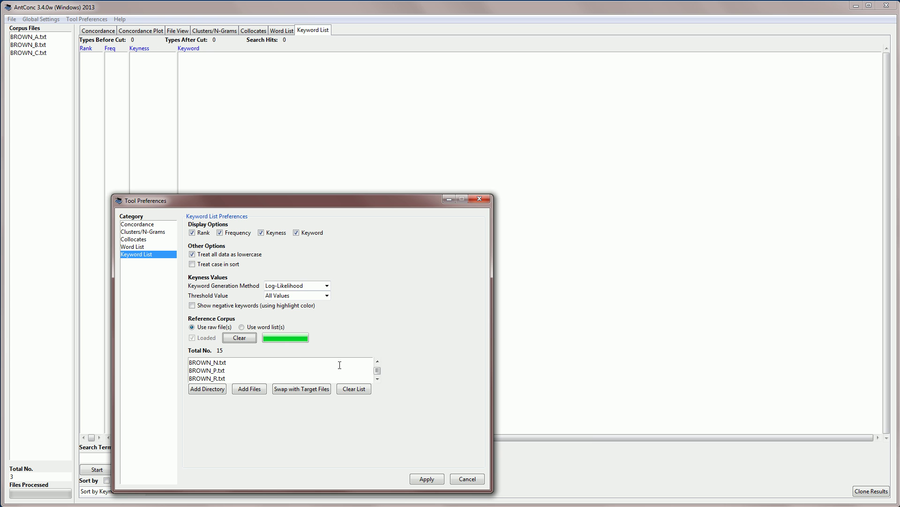
{"action": "left_click", "coordinate": [427, 479]}
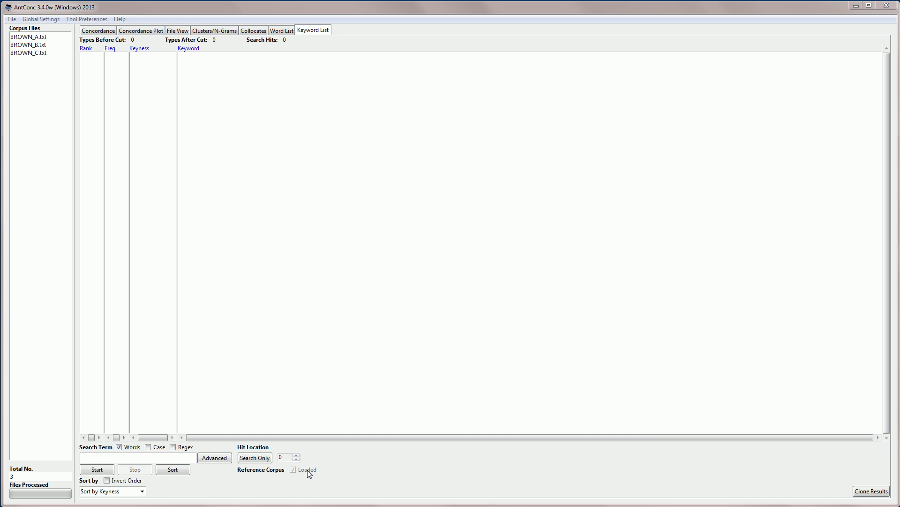
Step: Generate the keyword list after the word list is built, with mr (211.651), has and mrs leading
{"action": "left_click", "coordinate": [146, 453]}
{"action": "left_click", "coordinate": [96, 470]}
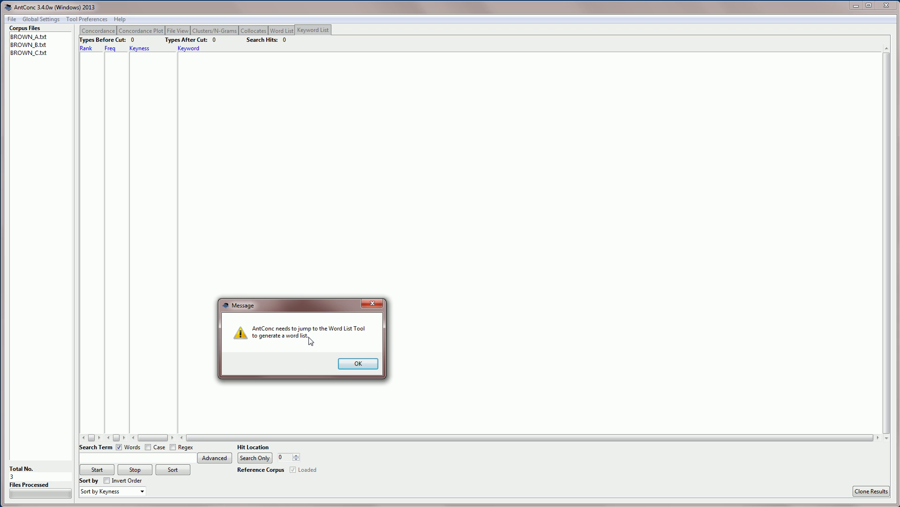
{"action": "left_click", "coordinate": [358, 364]}
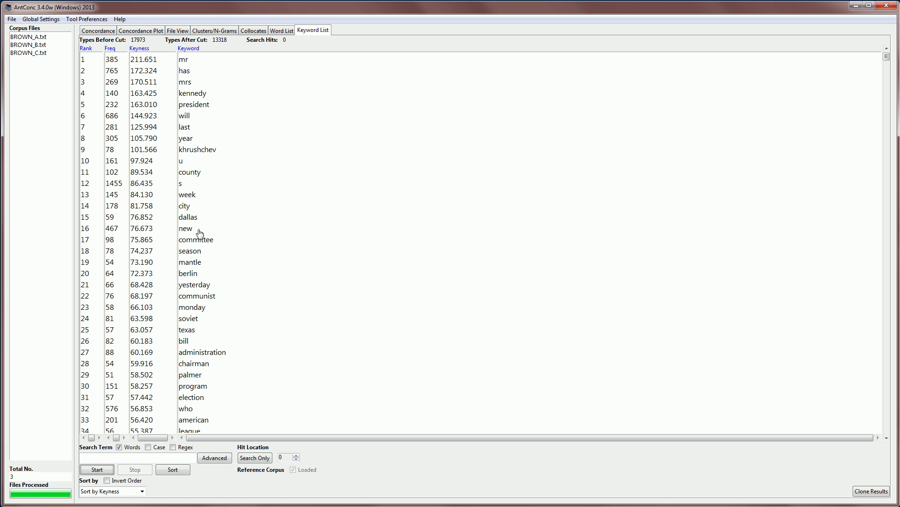
Step: Search the keyword list for 'report', found at rank 1762 with frequency 42 and keyness 3.230
{"action": "left_click", "coordinate": [107, 459]}
{"action": "type", "text": "report"}
{"action": "left_click", "coordinate": [261, 459]}
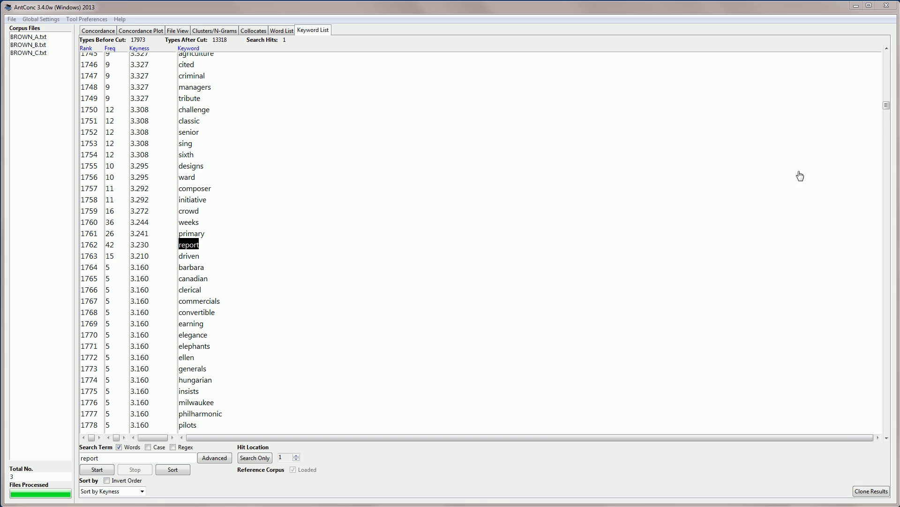
Step: View the 305 concordance lines for keyword 'year', then return to the Keyword List
{"action": "left_click_drag", "start_coordinate": [887, 107], "coordinate": [482, 51]}
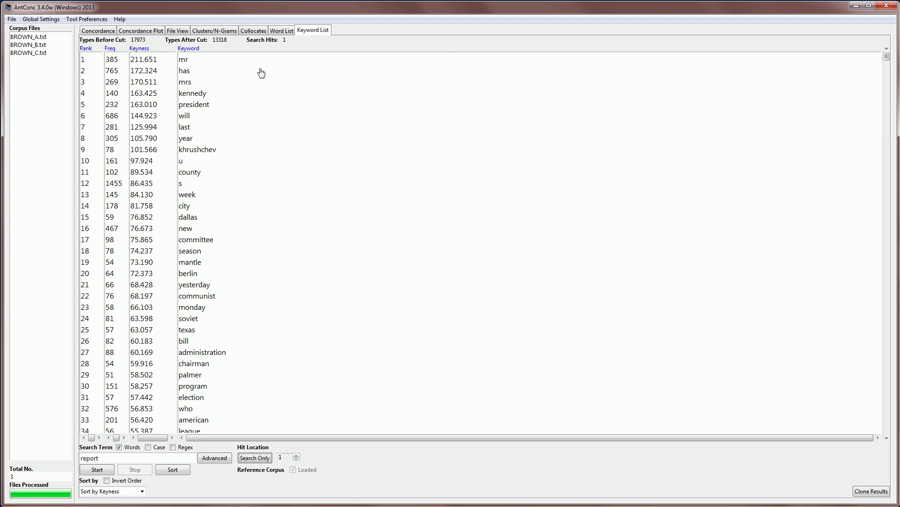
{"action": "left_click", "coordinate": [186, 137]}
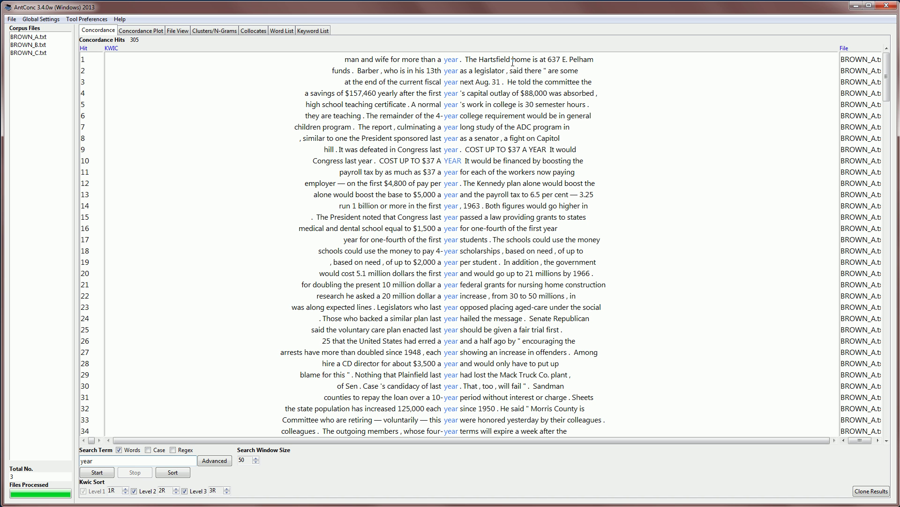
{"action": "left_click", "coordinate": [313, 30]}
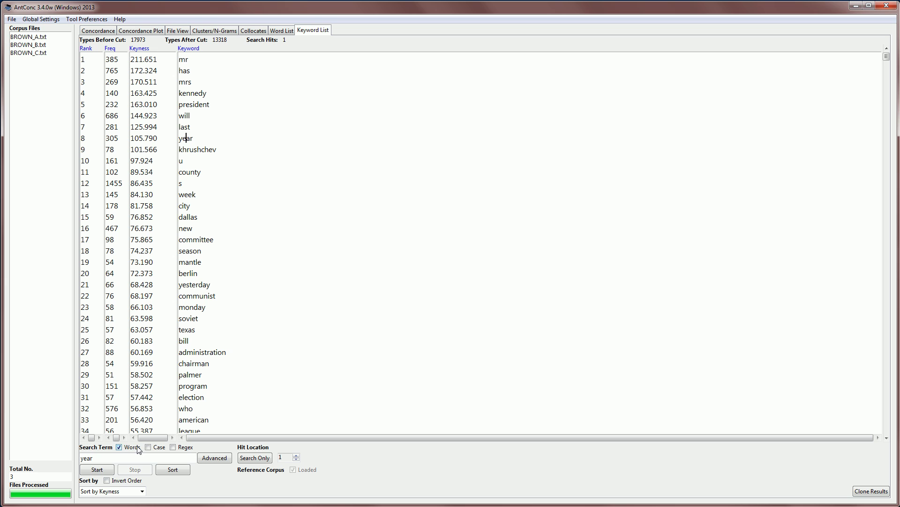
{"action": "left_click", "coordinate": [119, 447]}
{"action": "left_click", "coordinate": [119, 448]}
{"action": "left_click", "coordinate": [149, 448]}
{"action": "left_click", "coordinate": [148, 448]}
{"action": "left_click", "coordinate": [214, 457]}
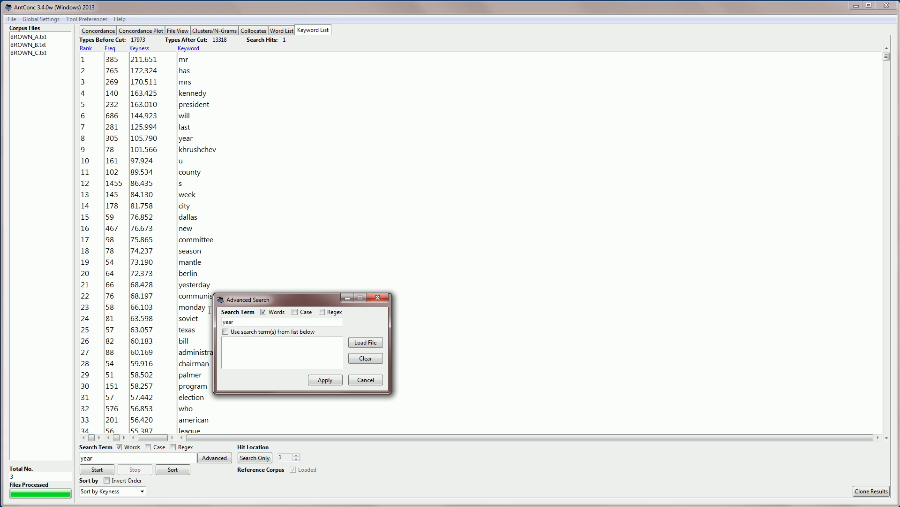
{"action": "left_click", "coordinate": [366, 380]}
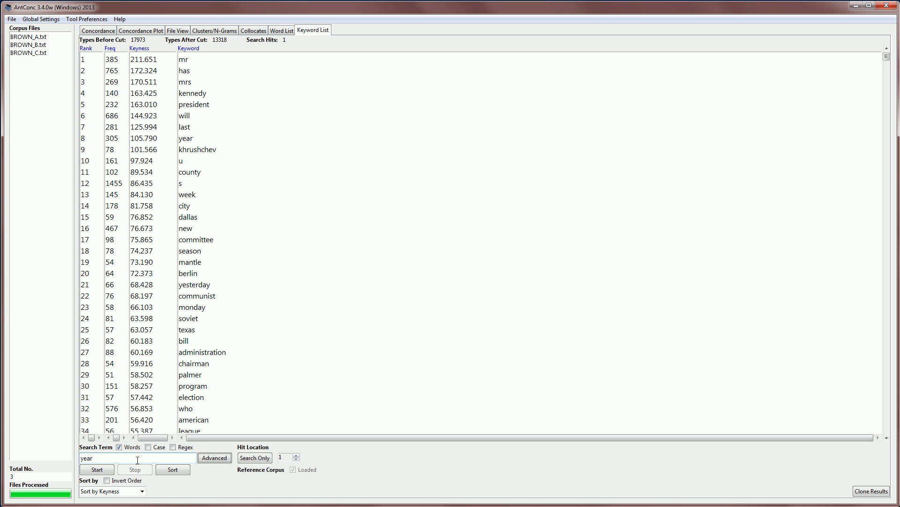
Step: Keep 'Sort by Keyness' selected and tick Invert Order for the keyword list
{"action": "left_click", "coordinate": [141, 491]}
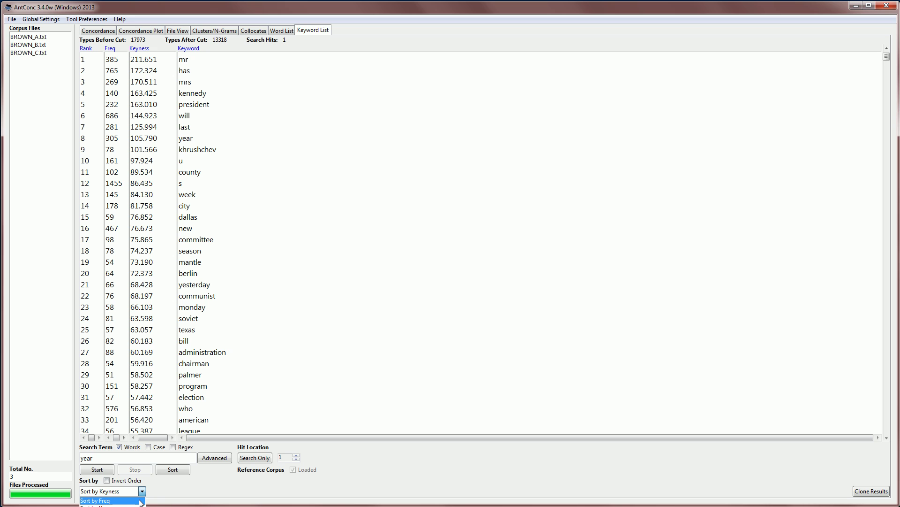
{"action": "left_click", "coordinate": [161, 491]}
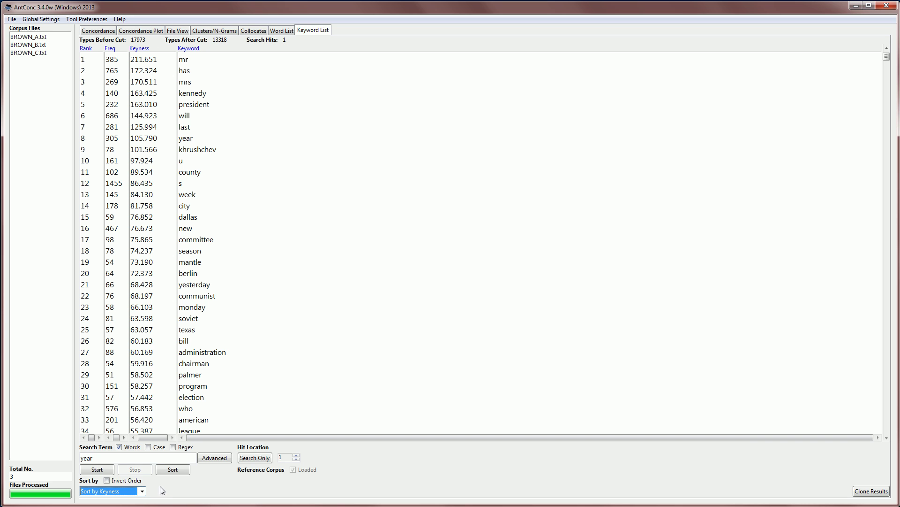
{"action": "left_click", "coordinate": [112, 481]}
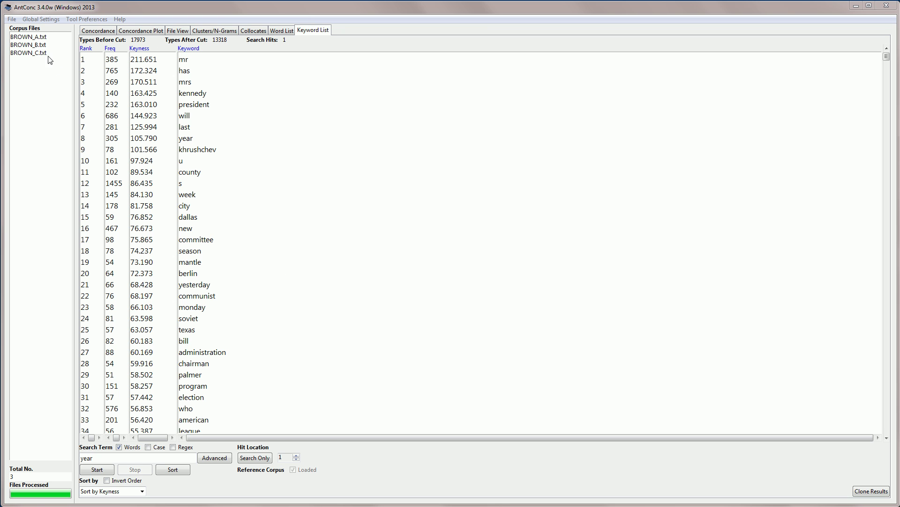
Step: Close BROWN_A, BROWN_B and BROWN_C with File > Close All Files, leaving 0 files
{"action": "left_click", "coordinate": [12, 20]}
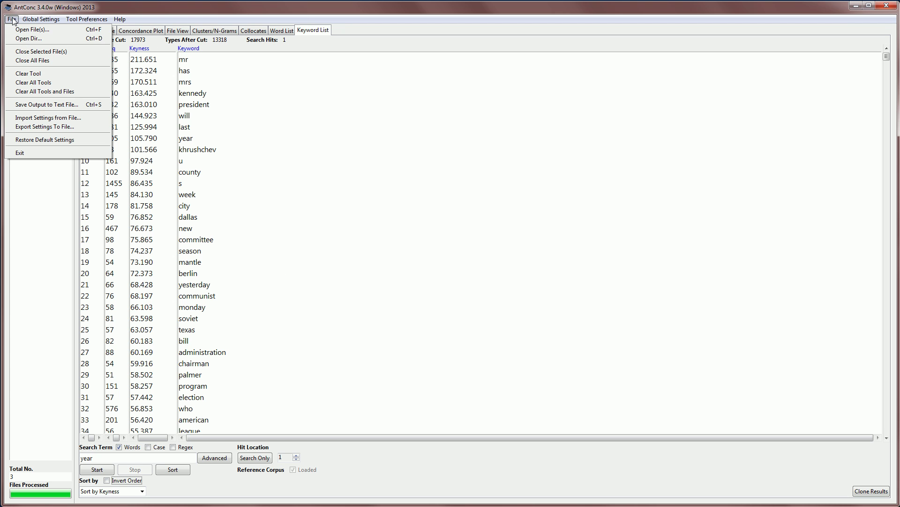
{"action": "left_click", "coordinate": [38, 60]}
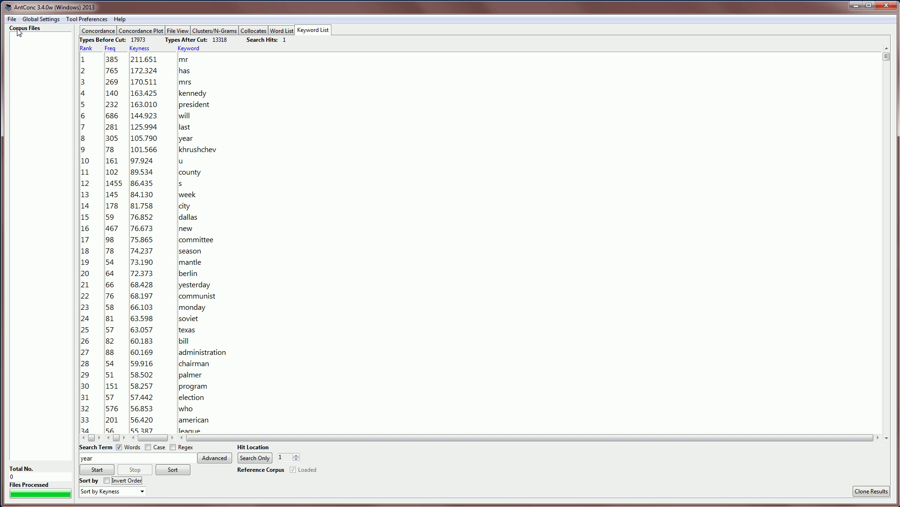
Step: Open all 15 Brown files and build a word list of 41490 types and 1026010 tokens
{"action": "left_click", "coordinate": [283, 31]}
{"action": "left_click", "coordinate": [12, 19]}
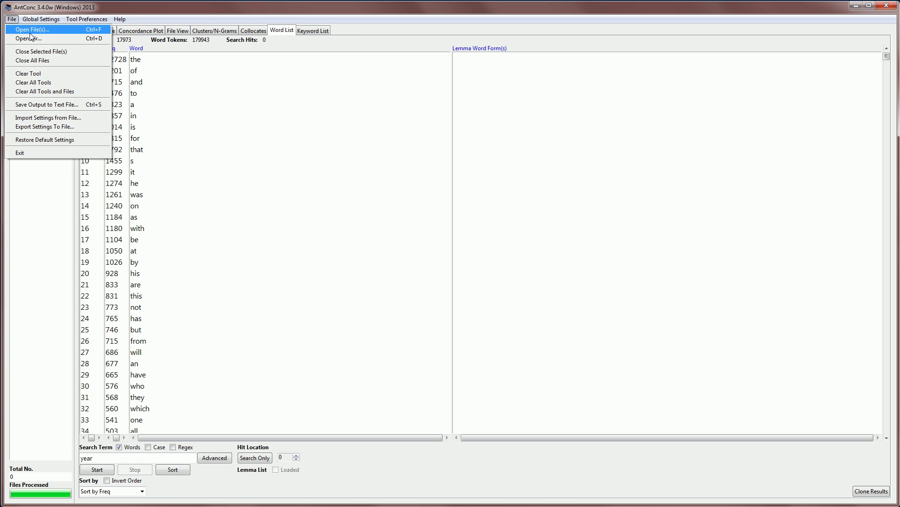
{"action": "left_click", "coordinate": [29, 29]}
{"action": "left_click", "coordinate": [323, 171]}
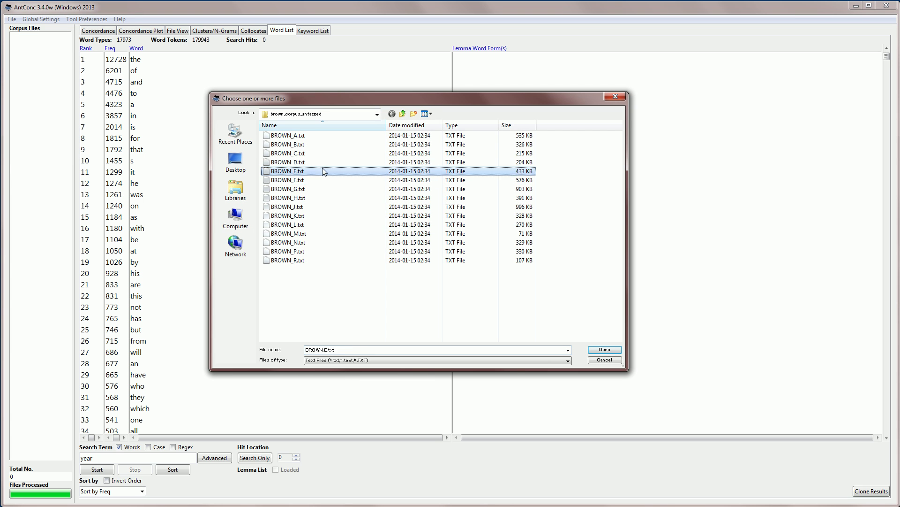
{"action": "key", "text": "ctrl+a"}
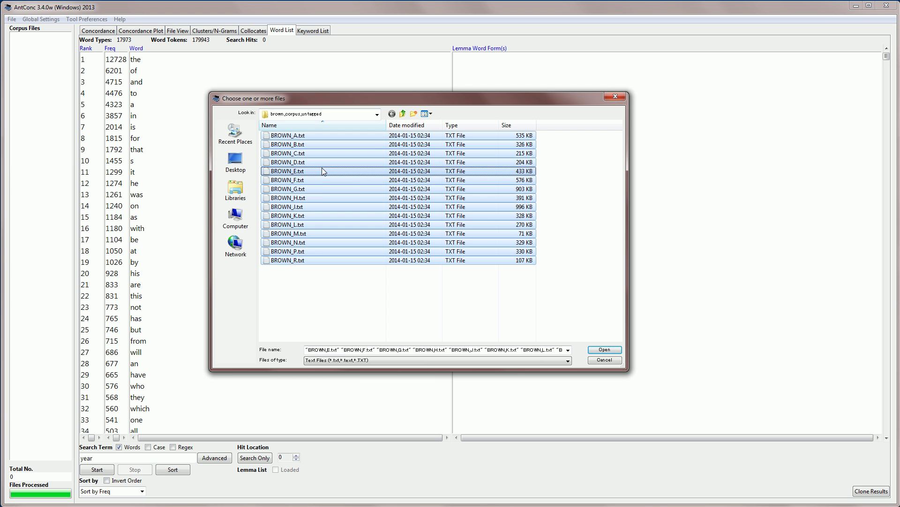
{"action": "key", "text": "Return"}
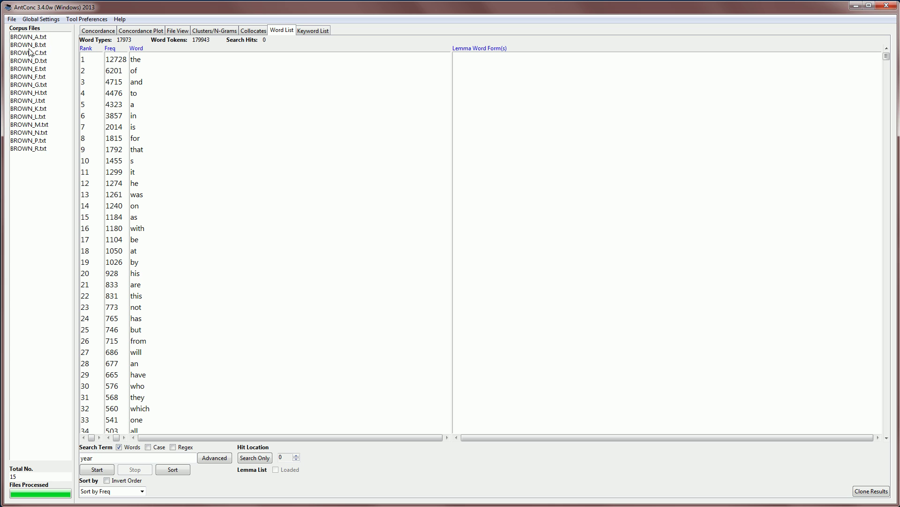
{"action": "key", "text": "BackSpace"}
{"action": "key", "text": "BackSpace"}
{"action": "key", "text": "BackSpace"}
{"action": "key", "text": "BackSpace"}
{"action": "left_click", "coordinate": [103, 470]}
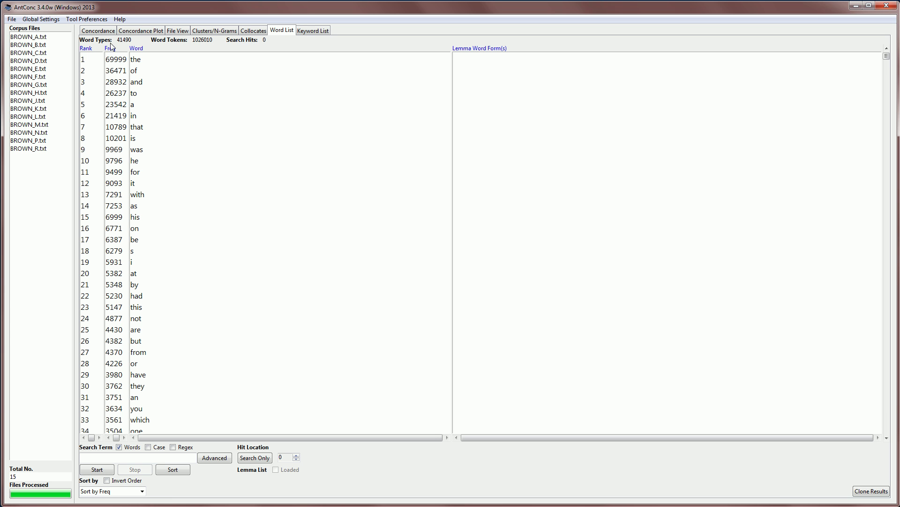
Step: Save the Brown word list as brown_wordlist.txt in the Desktop screencasts folder
{"action": "left_click", "coordinate": [13, 20]}
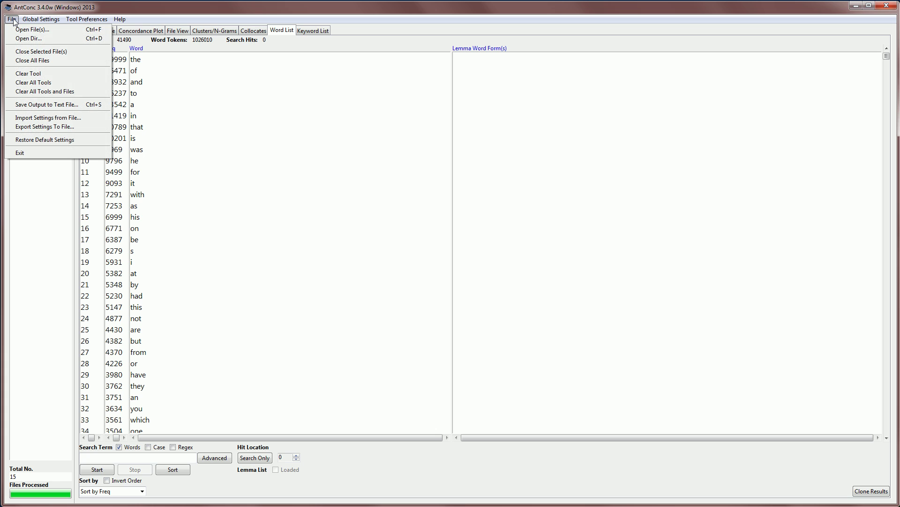
{"action": "left_click", "coordinate": [33, 104]}
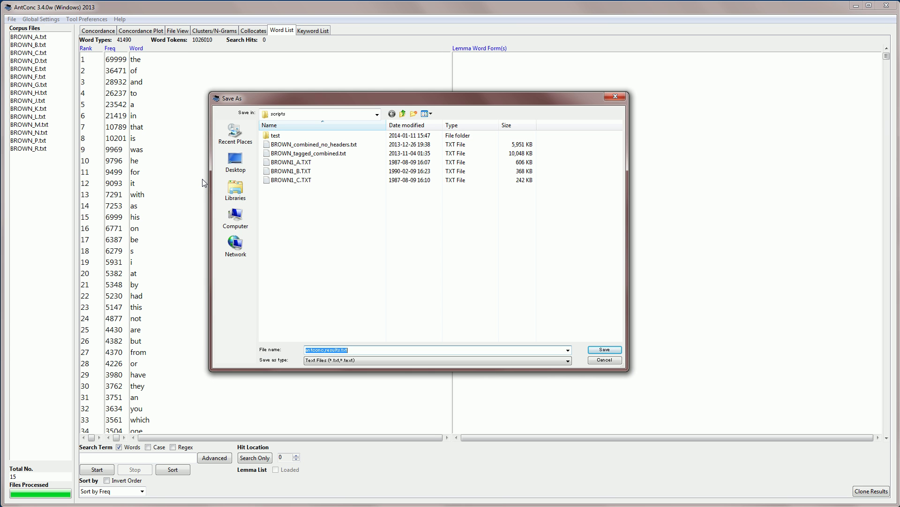
{"action": "left_click", "coordinate": [242, 164]}
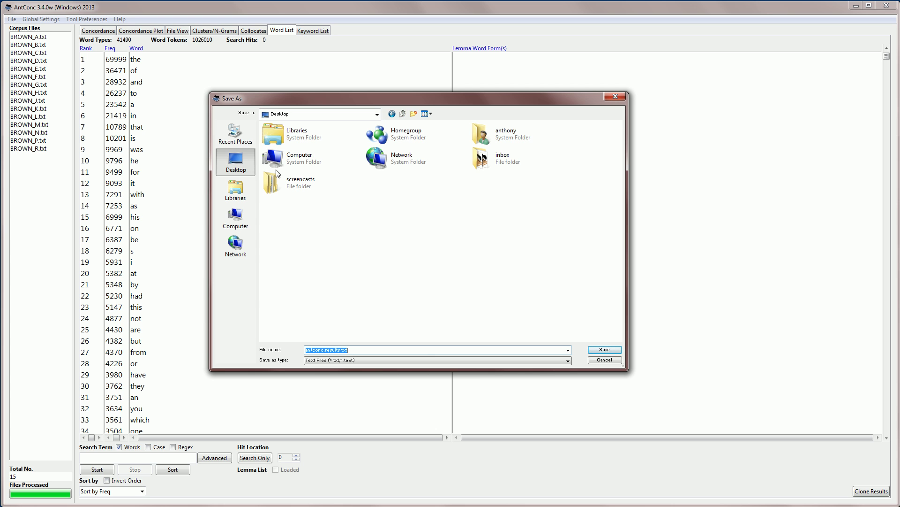
{"action": "double_click", "coordinate": [292, 184]}
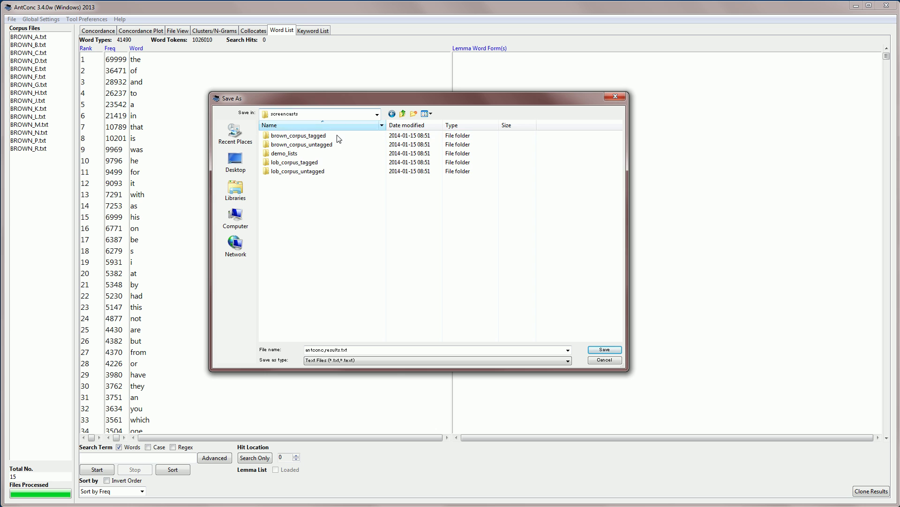
{"action": "double_click", "coordinate": [341, 350]}
{"action": "left_click", "coordinate": [341, 350]}
{"action": "left_click_drag", "start_coordinate": [341, 350], "coordinate": [254, 330]}
{"action": "type", "text": "b"}
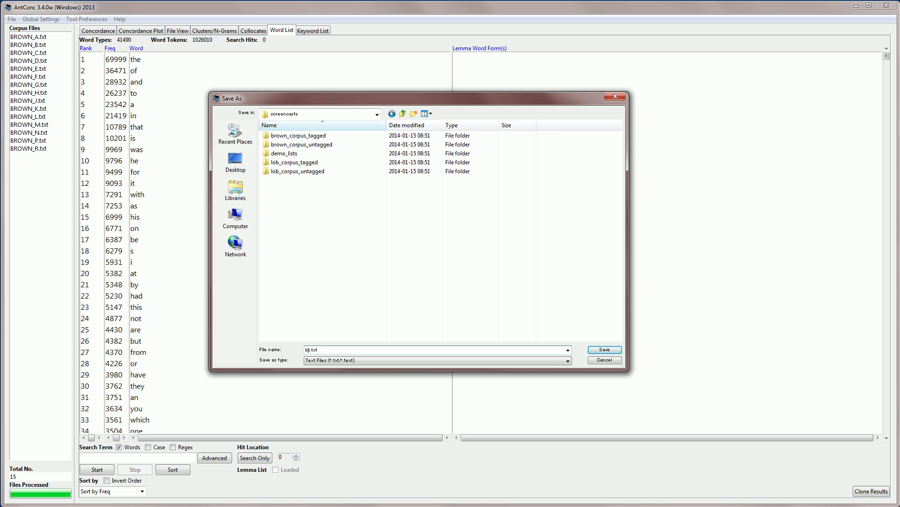
{"action": "type", "text": "rouw"}
{"action": "key", "text": "BackSpace"}
{"action": "key", "text": "BackSpace"}
{"action": "type", "text": "wn_wordlist"}
{"action": "left_click", "coordinate": [603, 350]}
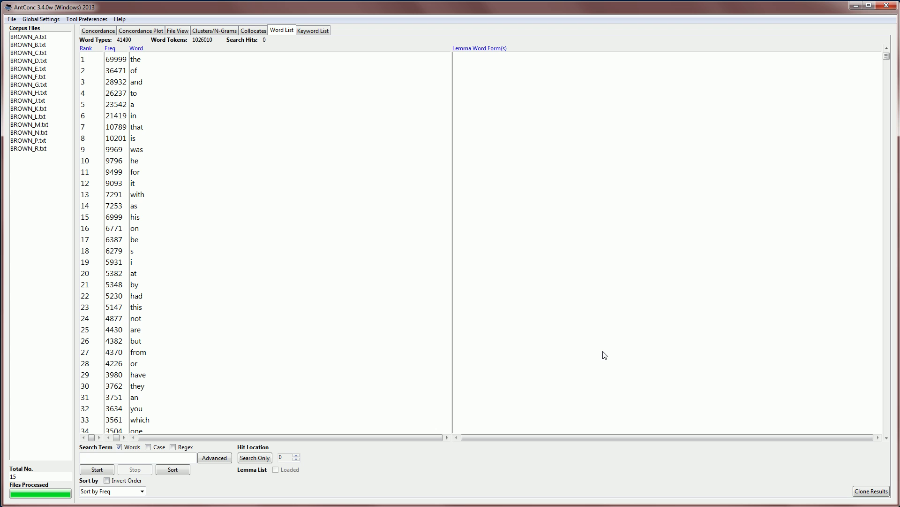
Step: Close all files, load BROWN_A, BROWN_B and BROWN_C, and rebuild the word list (17973 types)
{"action": "left_click", "coordinate": [12, 19]}
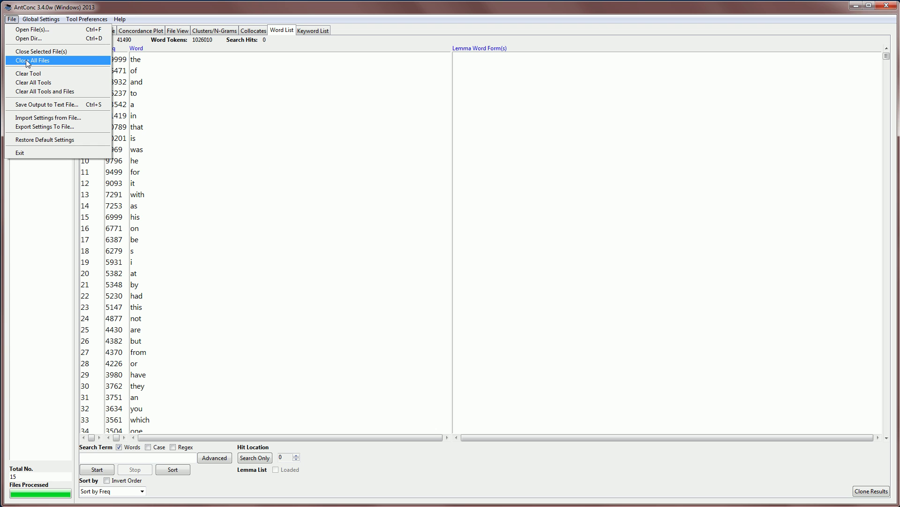
{"action": "left_click", "coordinate": [27, 61]}
{"action": "left_click", "coordinate": [12, 18]}
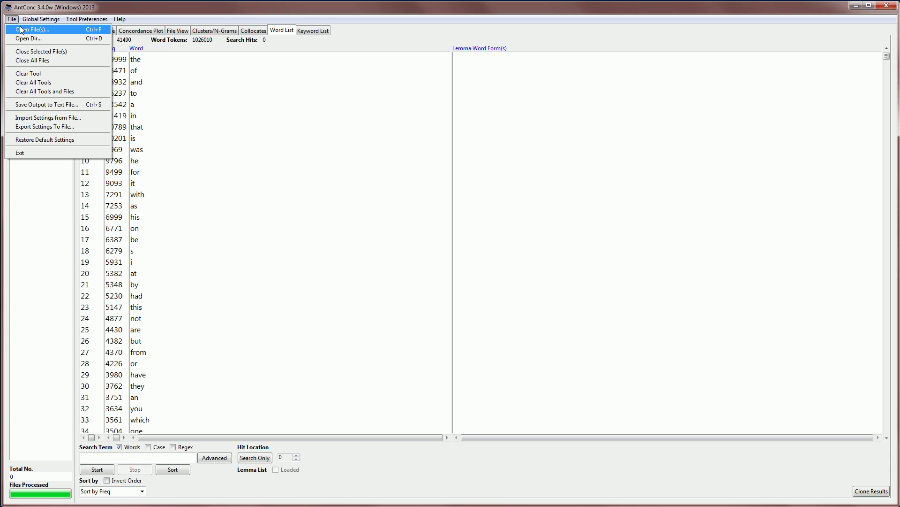
{"action": "left_click", "coordinate": [21, 30]}
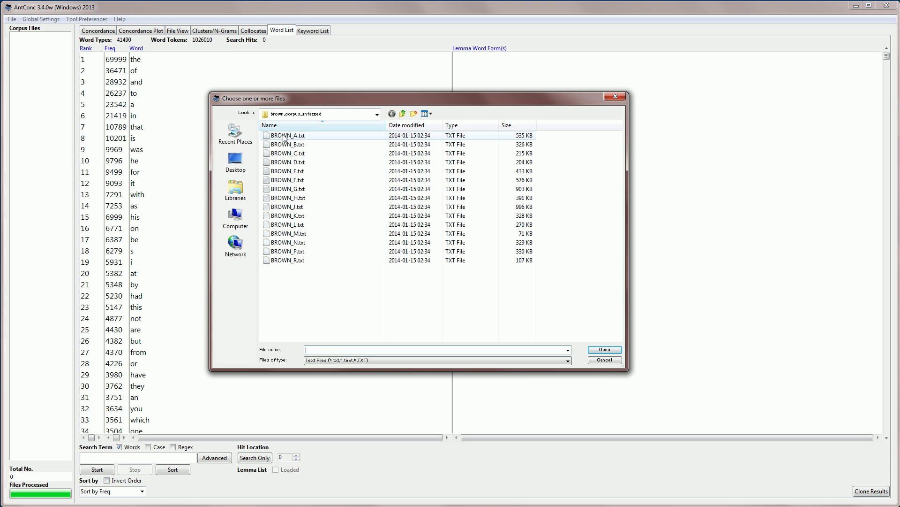
{"action": "left_click_drag", "start_coordinate": [285, 138], "coordinate": [284, 158]}
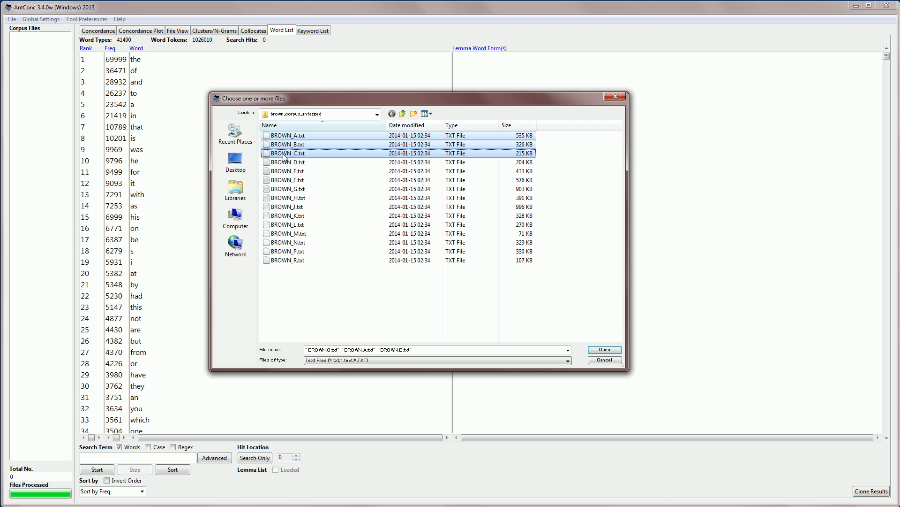
{"action": "key", "text": "Return"}
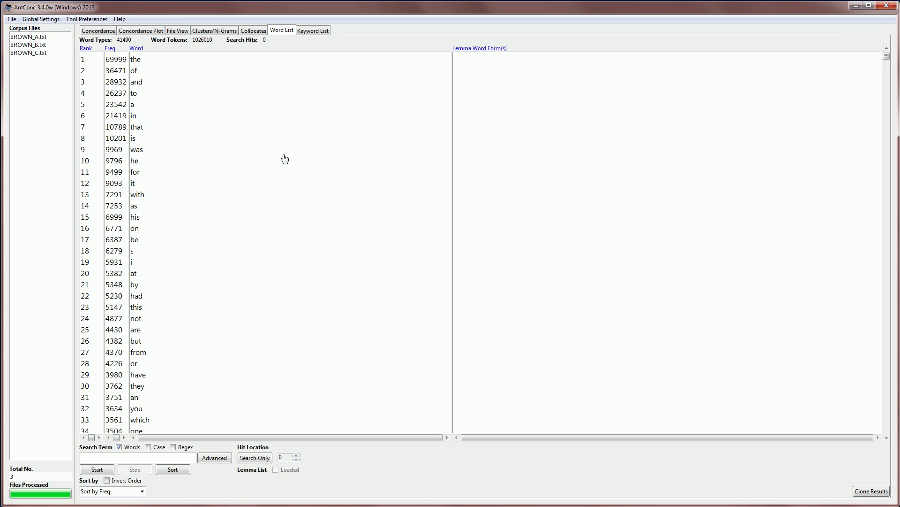
{"action": "left_click", "coordinate": [97, 470]}
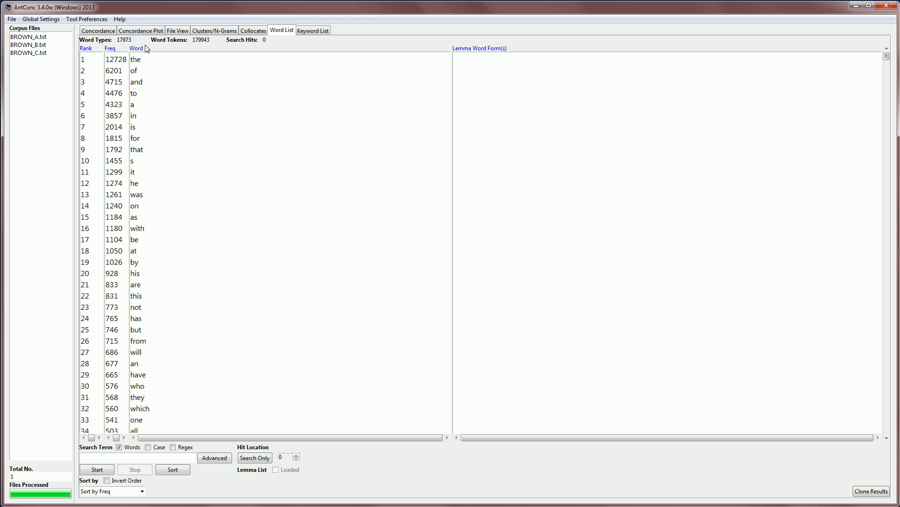
Step: In Keyword List preferences, clear the reference corpus and switch to Use word list(s) with an empty list
{"action": "left_click", "coordinate": [87, 20]}
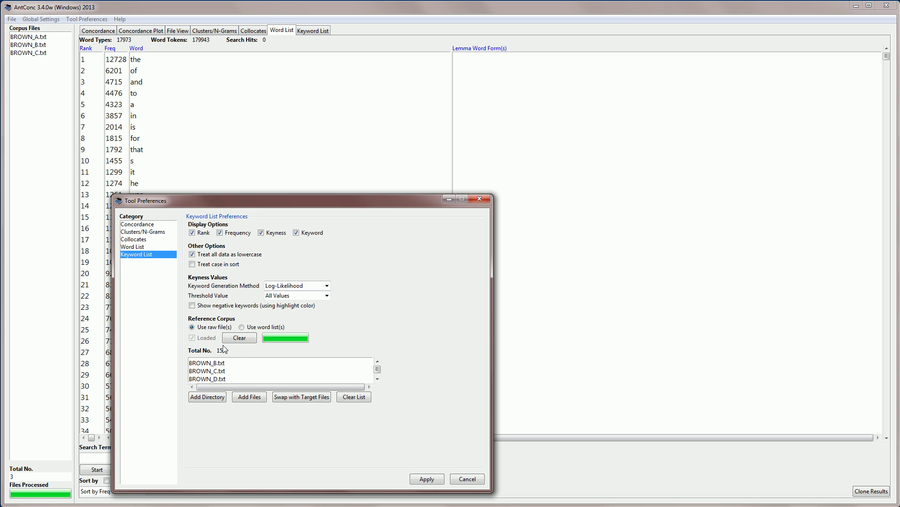
{"action": "left_click", "coordinate": [240, 340]}
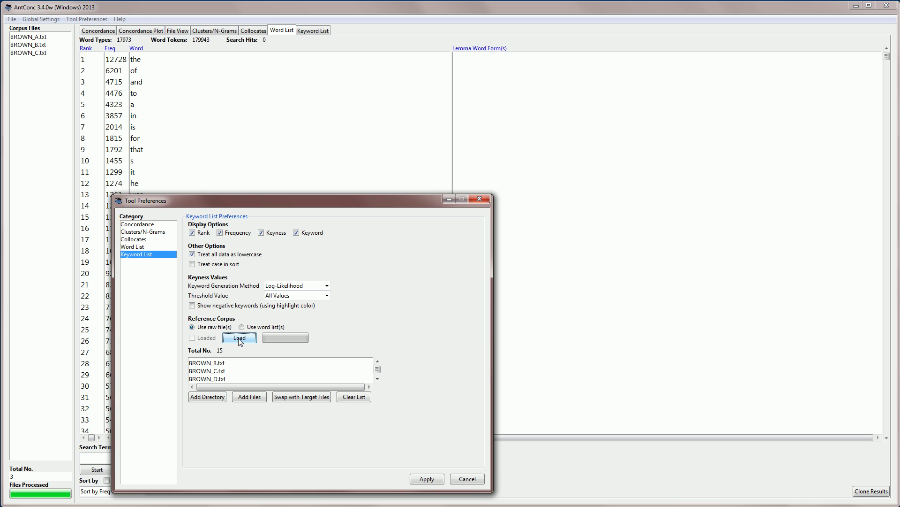
{"action": "left_click", "coordinate": [241, 328]}
{"action": "left_click", "coordinate": [354, 398]}
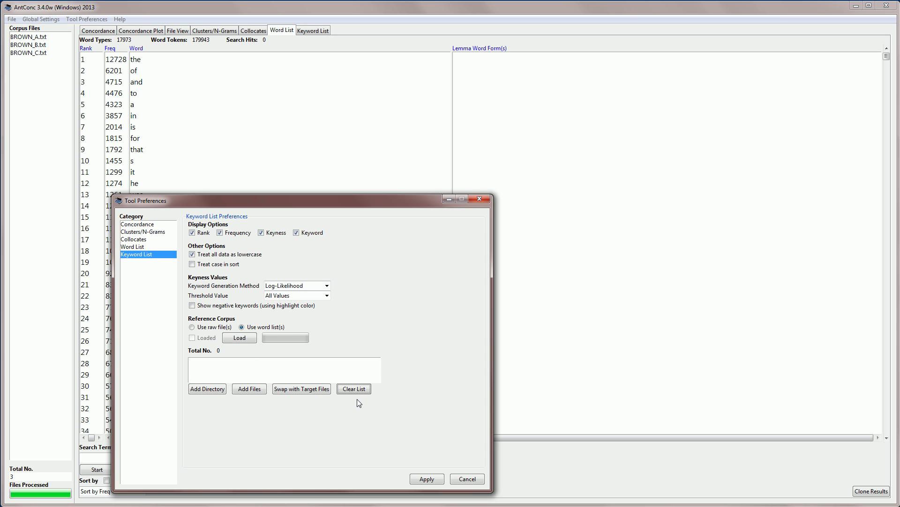
Step: Add brown_wordlist.txt from screencasts as the reference, load it and apply
{"action": "left_click", "coordinate": [250, 389]}
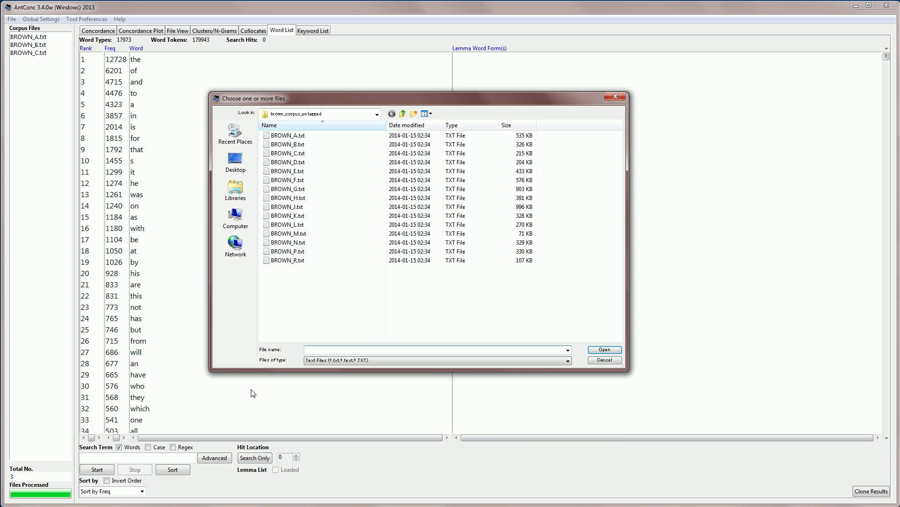
{"action": "left_click", "coordinate": [403, 114]}
{"action": "left_click", "coordinate": [294, 180]}
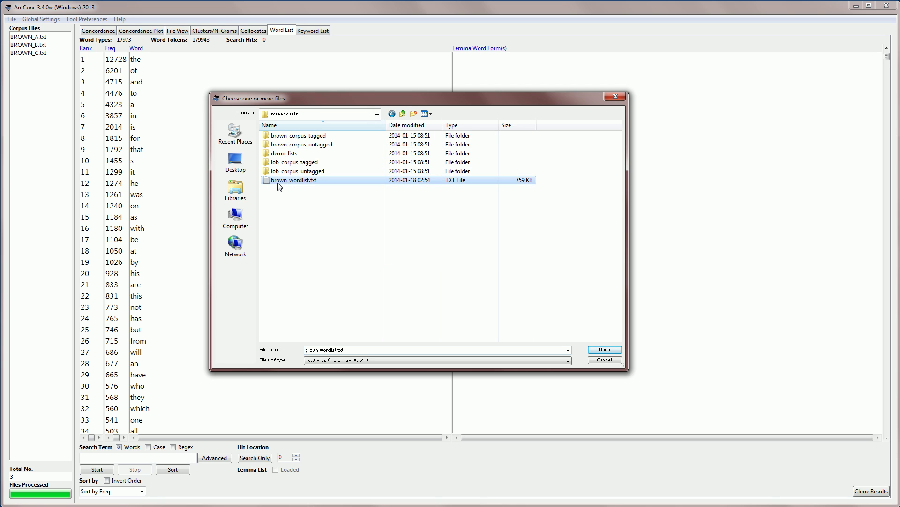
{"action": "left_click", "coordinate": [605, 349]}
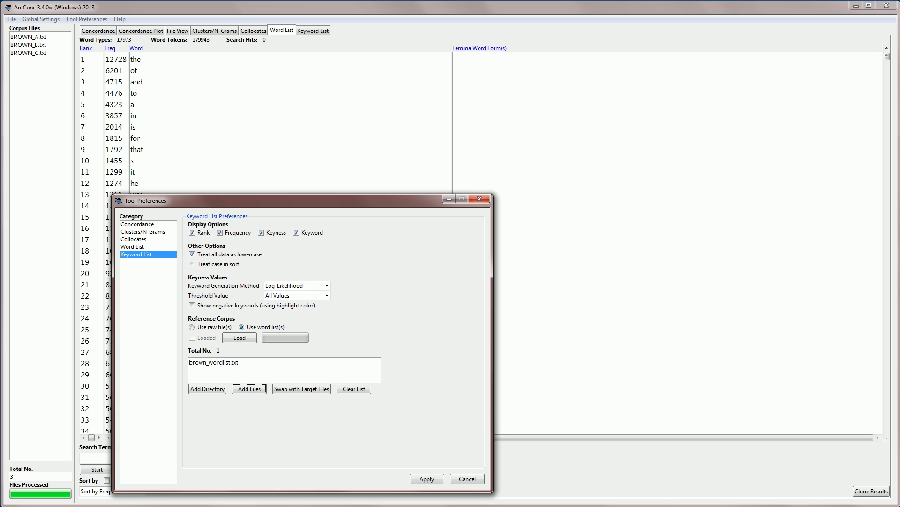
{"action": "left_click", "coordinate": [237, 337]}
{"action": "left_click", "coordinate": [427, 479]}
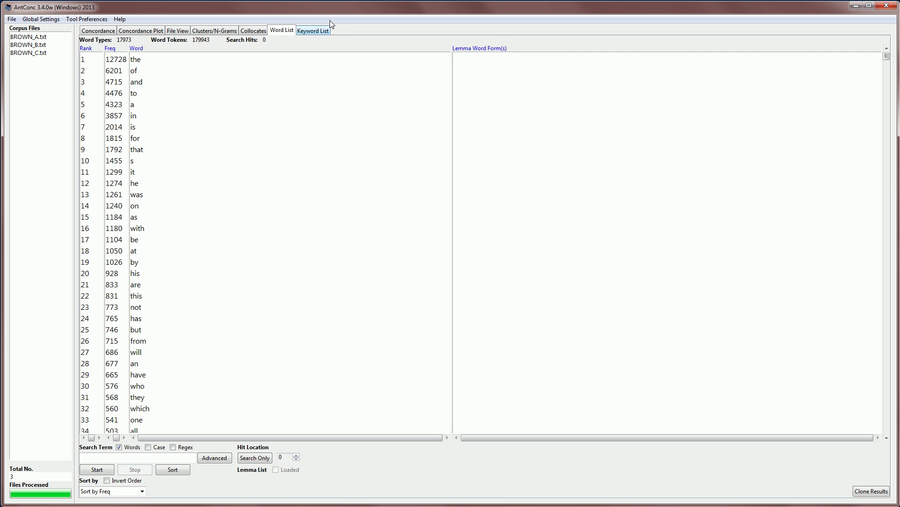
Step: Generate the Keyword List against brown_wordlist.txt, led by mr (211.651), has and mrs
{"action": "left_click", "coordinate": [316, 32]}
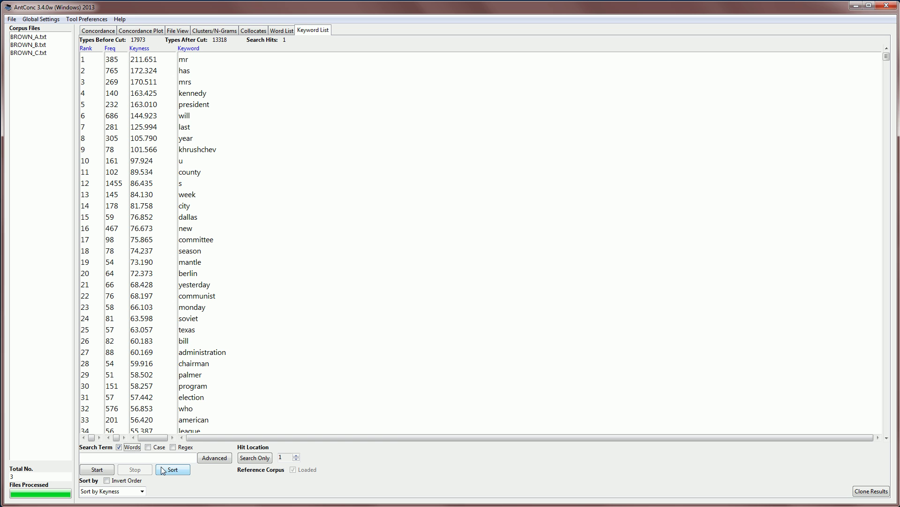
{"action": "left_click", "coordinate": [104, 471]}
Step: Enable Show negative keywords and regenerate, revealing blue negatives led by you (328.344)
{"action": "left_click", "coordinate": [86, 19]}
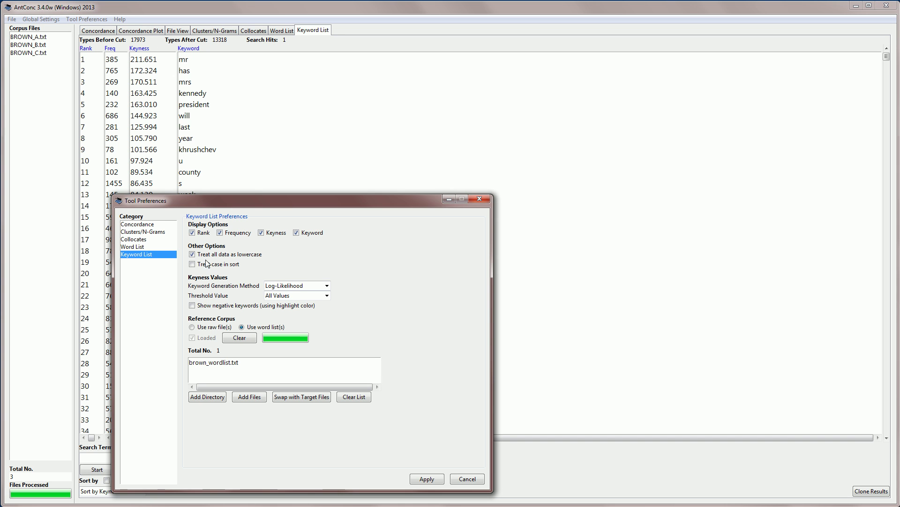
{"action": "left_click", "coordinate": [195, 307]}
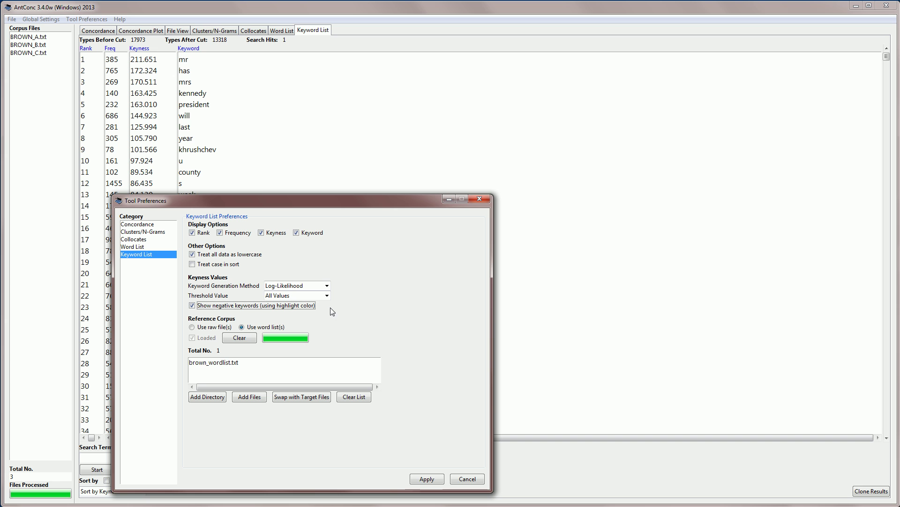
{"action": "left_click", "coordinate": [427, 479]}
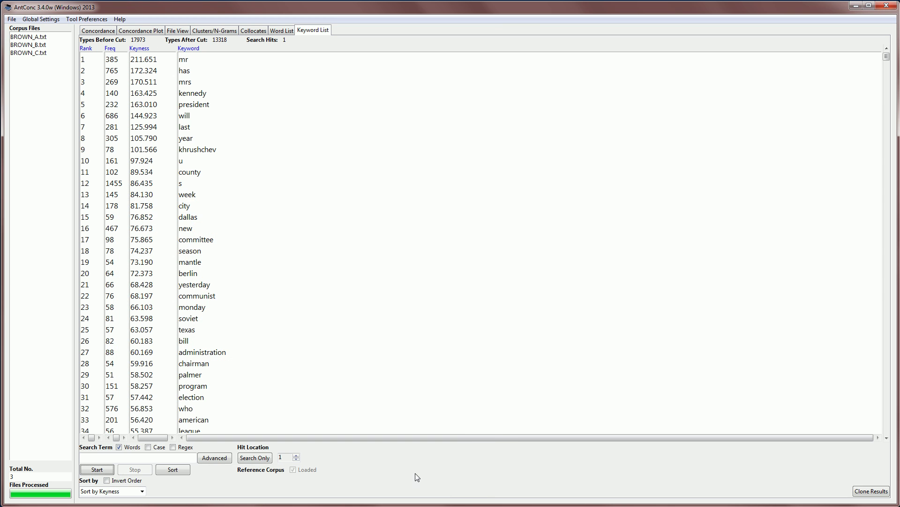
{"action": "left_click", "coordinate": [97, 470]}
{"action": "left_click_drag", "start_coordinate": [886, 55], "coordinate": [893, 335]}
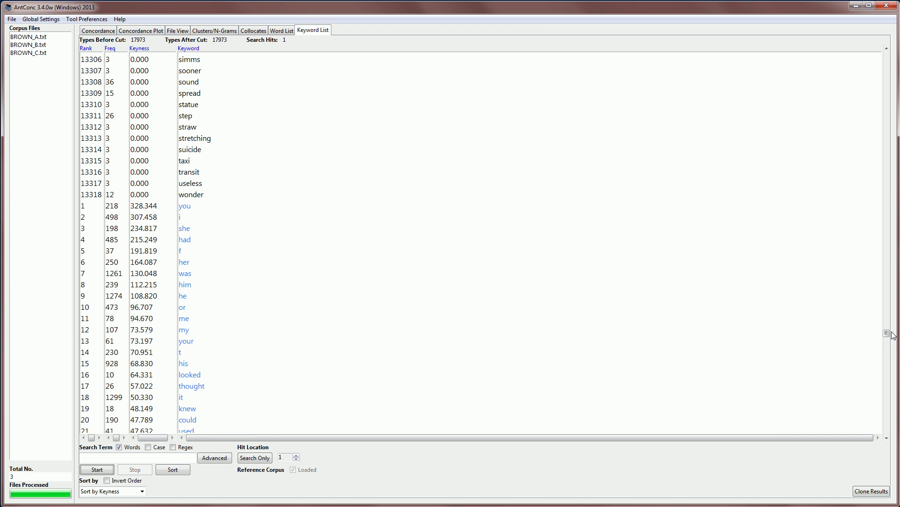